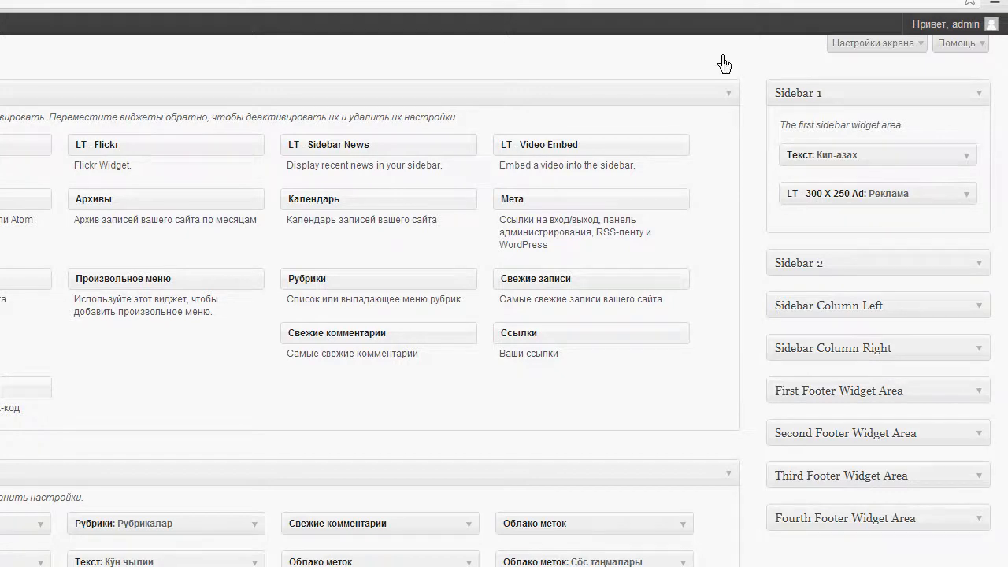
# Add the LT - Sidebar News widget to the top of Sidebar 1, title it "Новости" and save it
pyautogui.moveTo(759, 66); pyautogui.dragTo(1000, 551)
pyautogui.moveTo(333, 153); pyautogui.dragTo(836, 160)
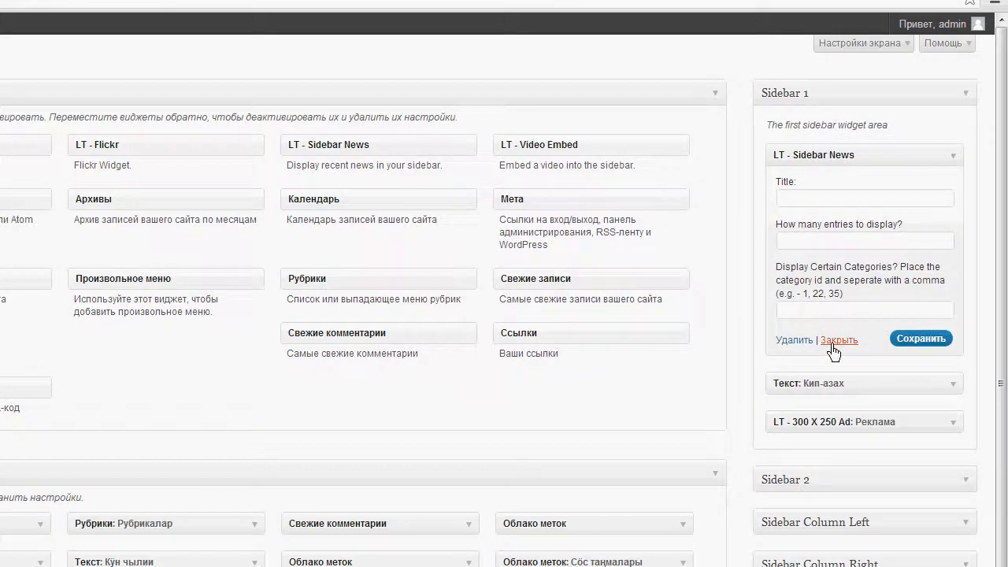
pyautogui.click(821, 201)
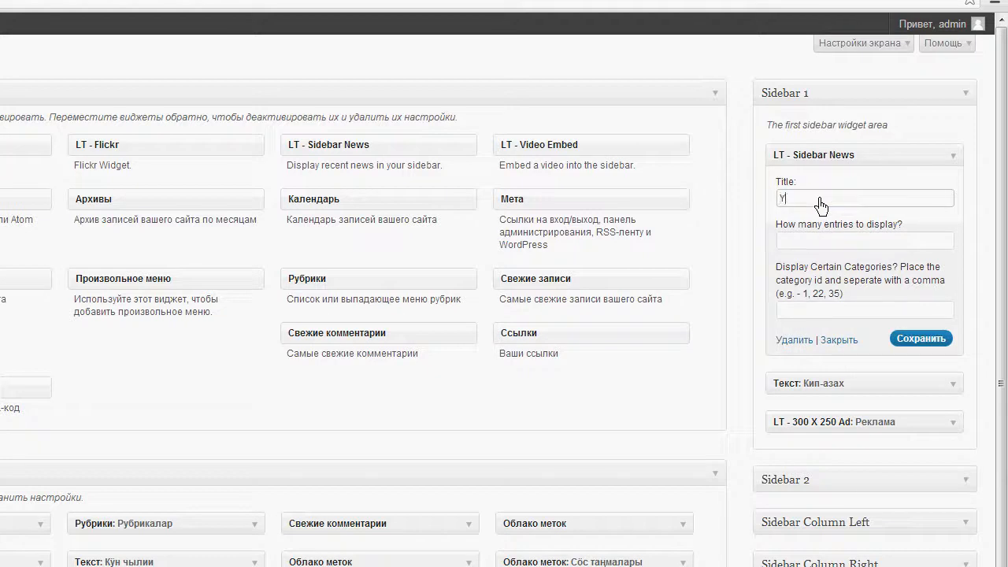
pyautogui.write('Yjdjcnb')
pyautogui.click(920, 340)
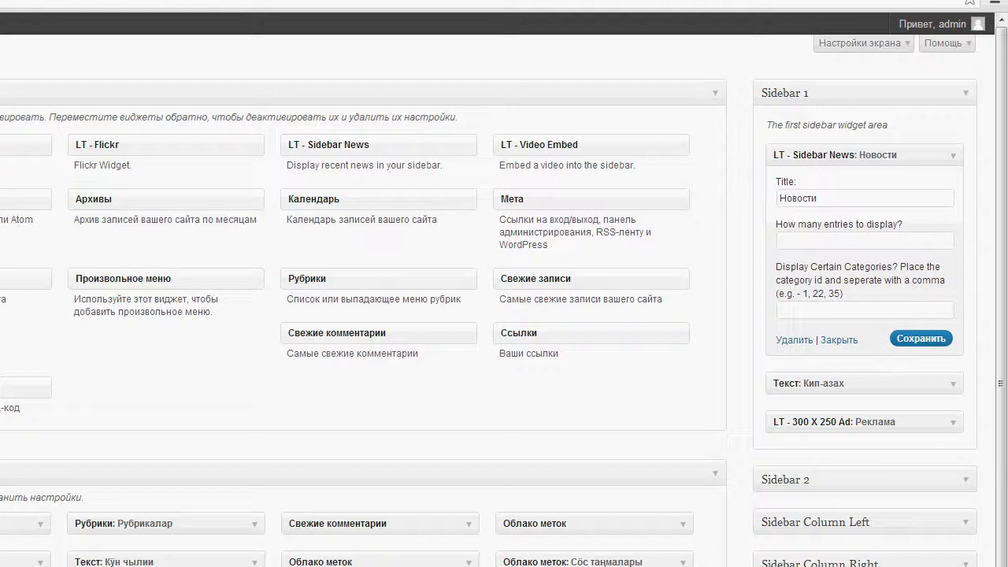
# Examine the new news block and the remaining sidebar blocks on the site's front page
pyautogui.click(42, 1)
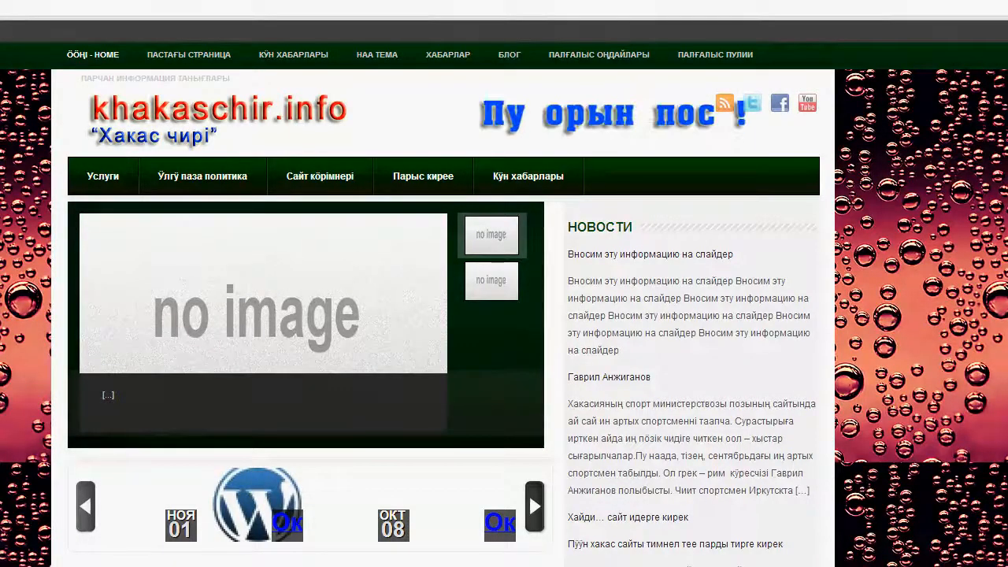
pyautogui.scroll(-2, 504, 302)
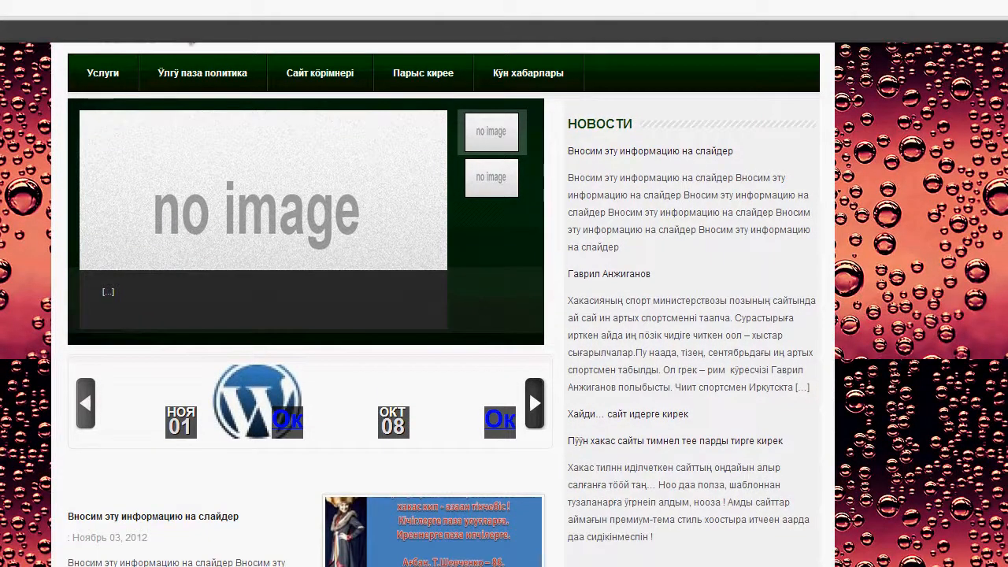
pyautogui.moveTo(556, 109)
pyautogui.mouseDown()
pyautogui.moveTo(811, 563)
pyautogui.moveTo(827, 556)
pyautogui.mouseUp()
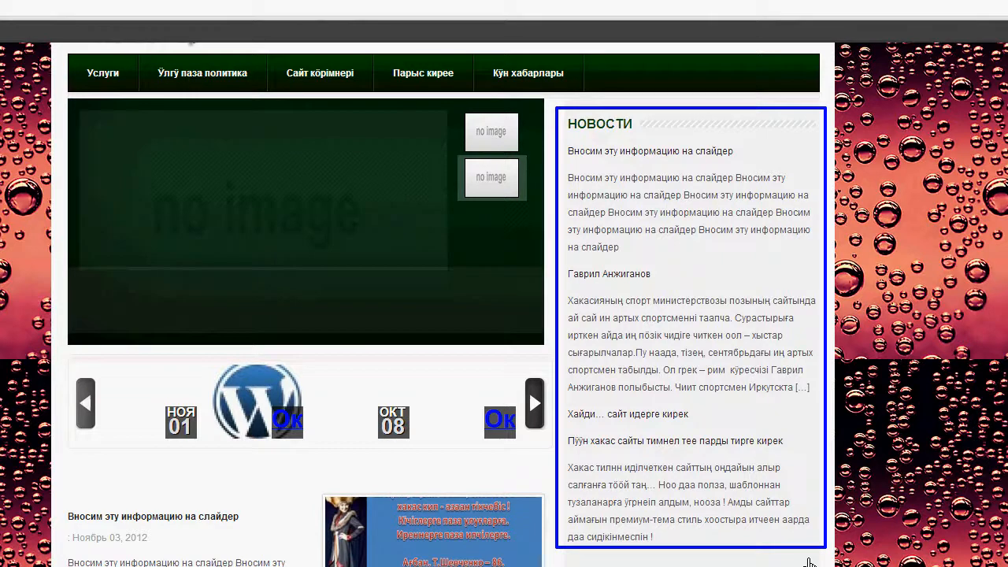
pyautogui.press('Escape')
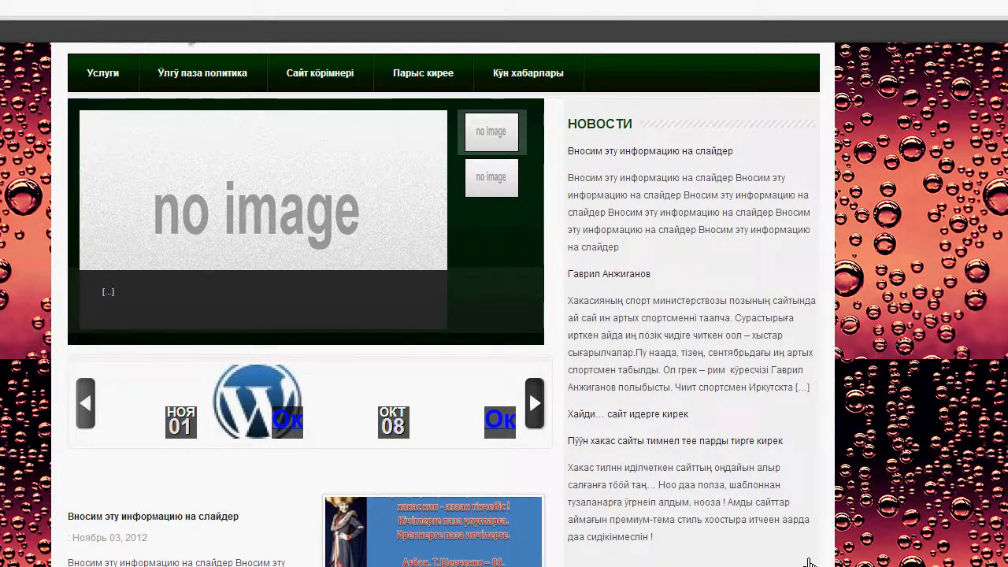
pyautogui.scroll(-3, 809, 562)
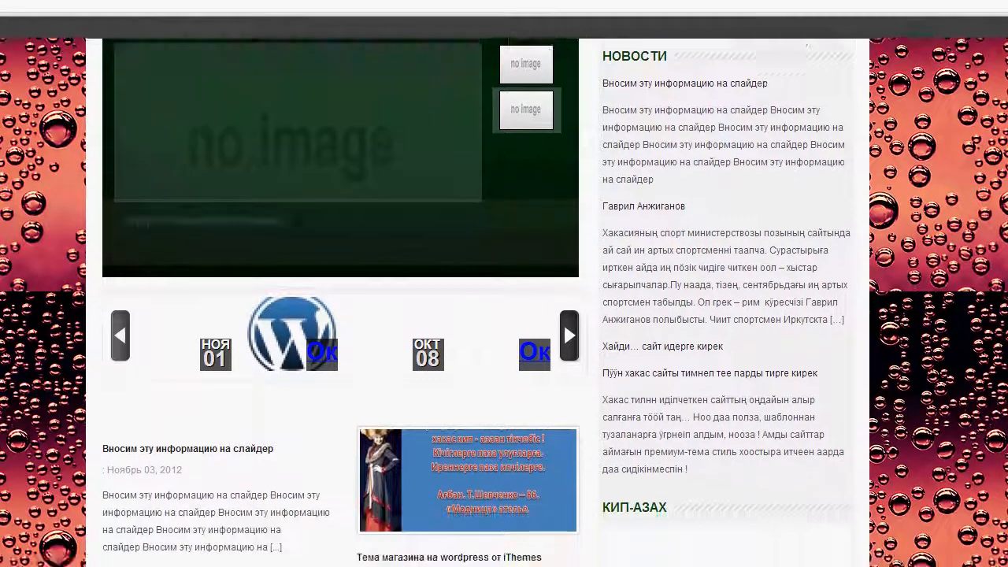
pyautogui.scroll(-7, 504, 301)
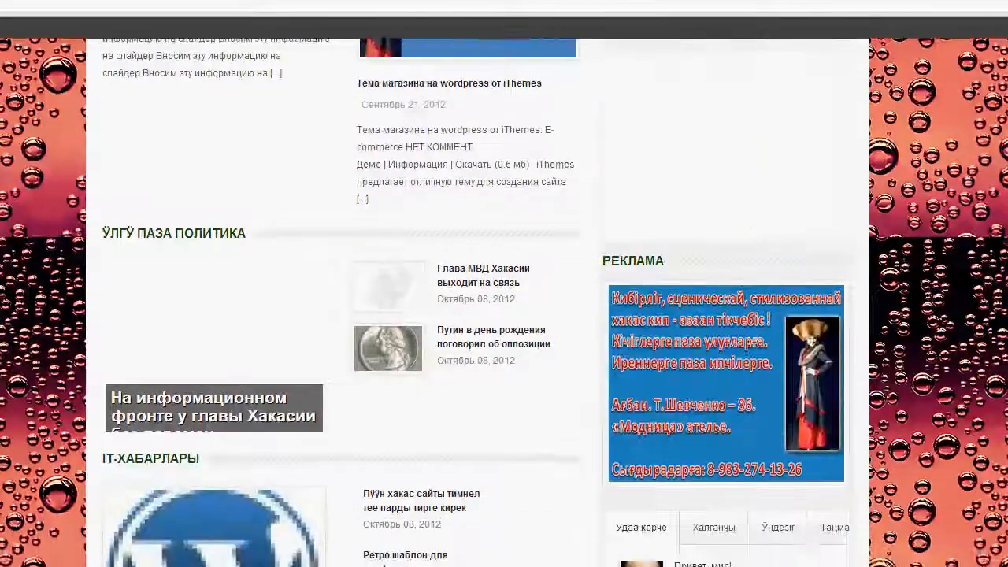
pyautogui.scroll(-7, 504, 302)
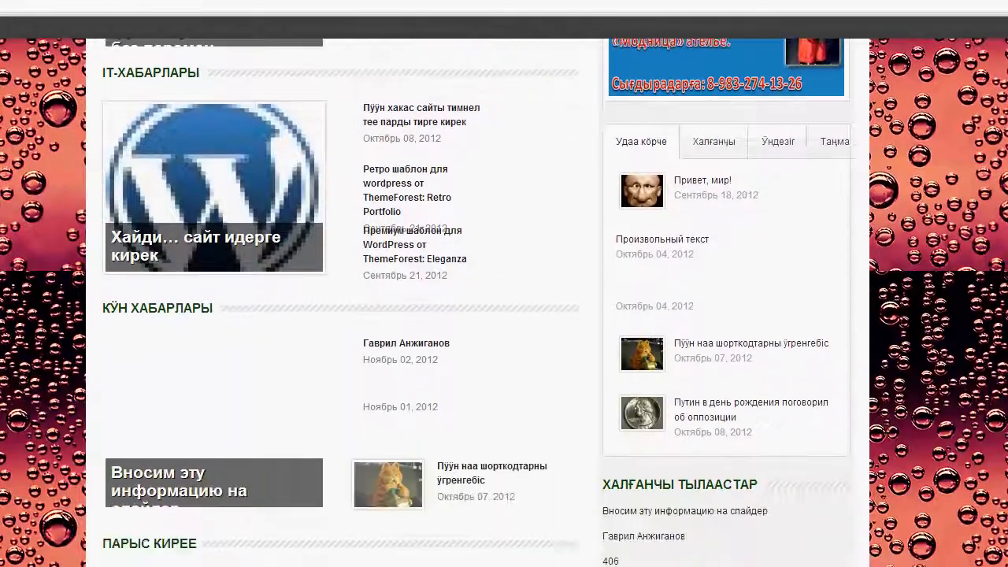
pyautogui.scroll(-4, 504, 301)
pyautogui.scroll(8, 504, 302)
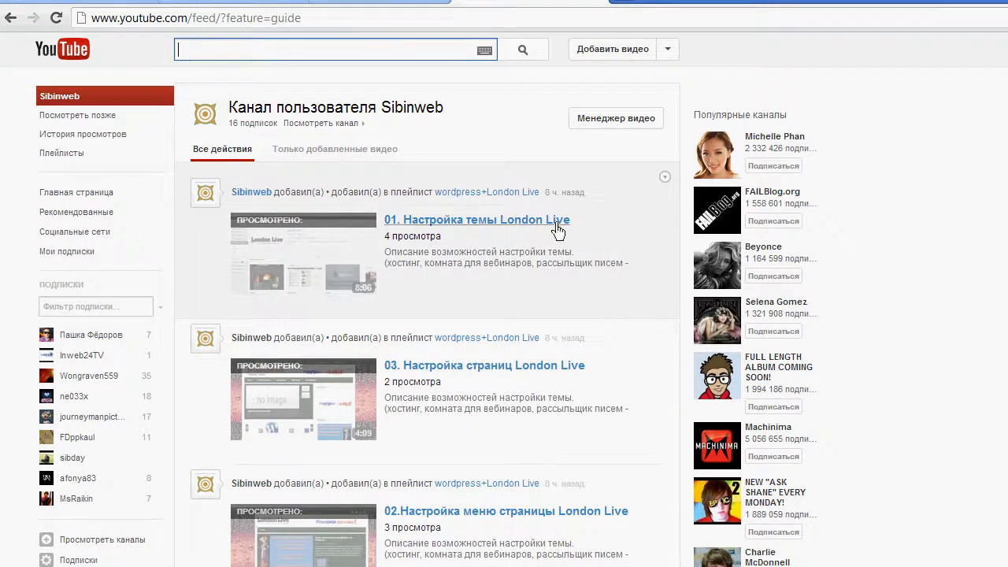
# Open the YouTube video "01. Настройка темы London Live" and generate its HTML embed code from the sharing options
pyautogui.click(504, 221)
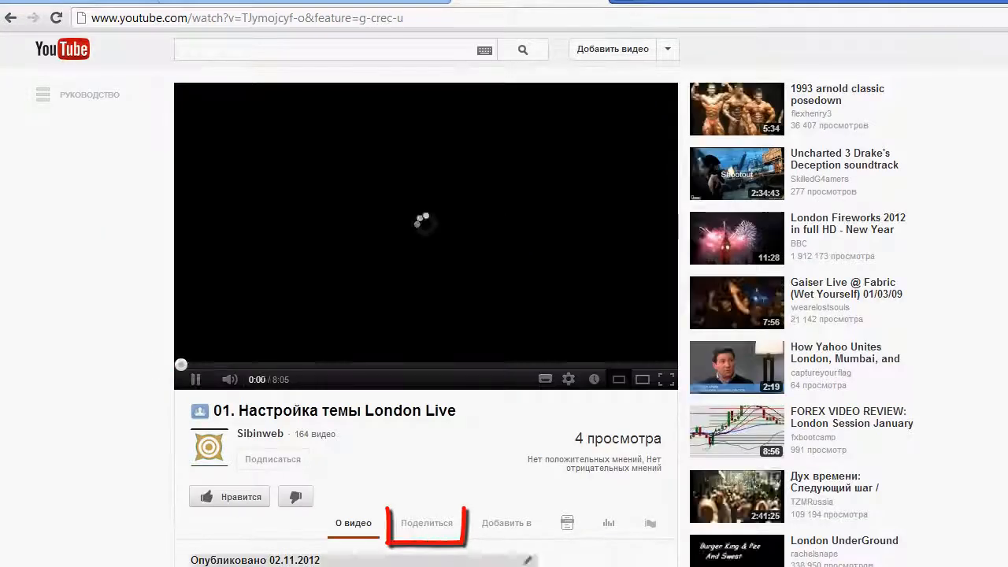
pyautogui.click(452, 533)
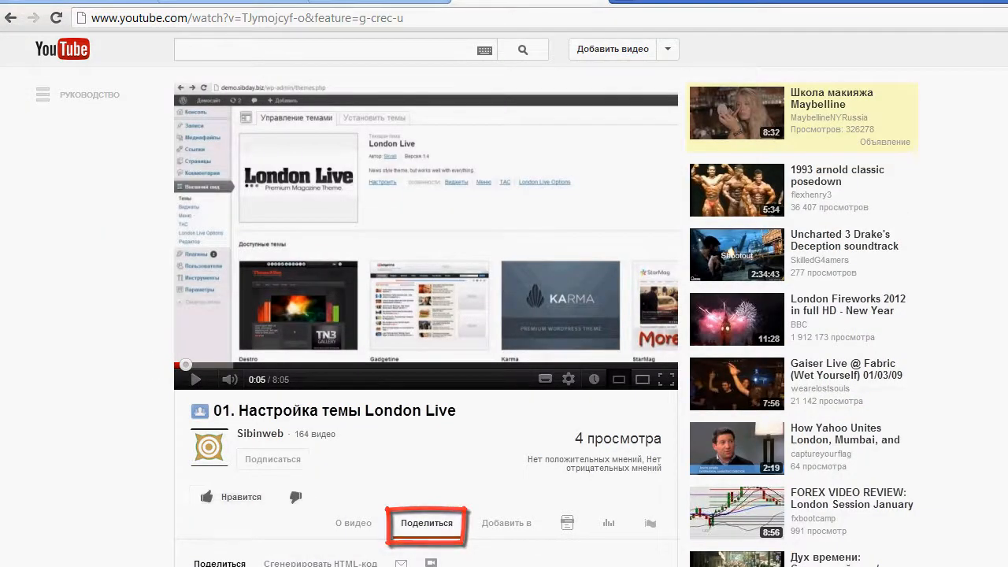
pyautogui.scroll(-1, 452, 533)
pyautogui.scroll(-2, 351, 366)
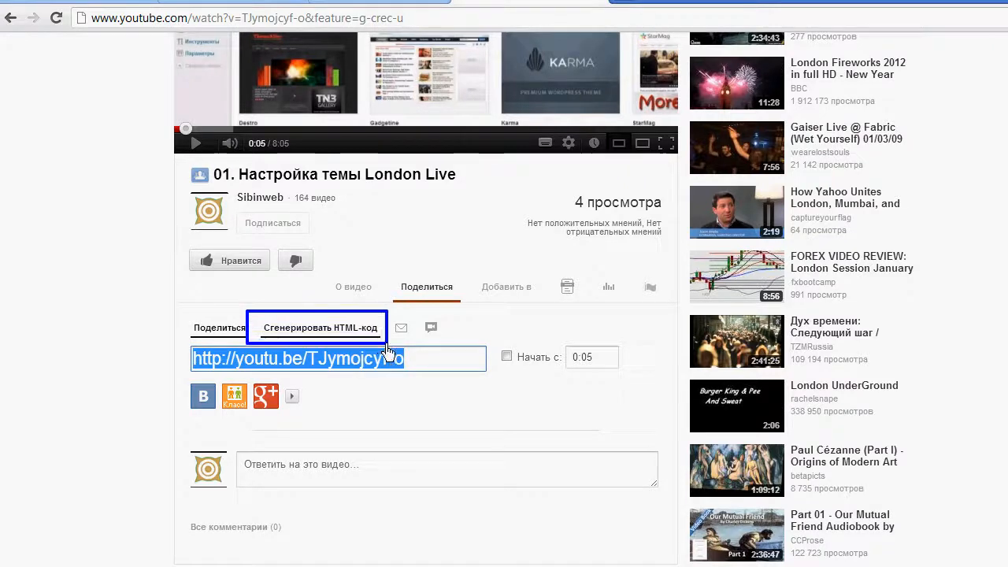
pyautogui.click(362, 329)
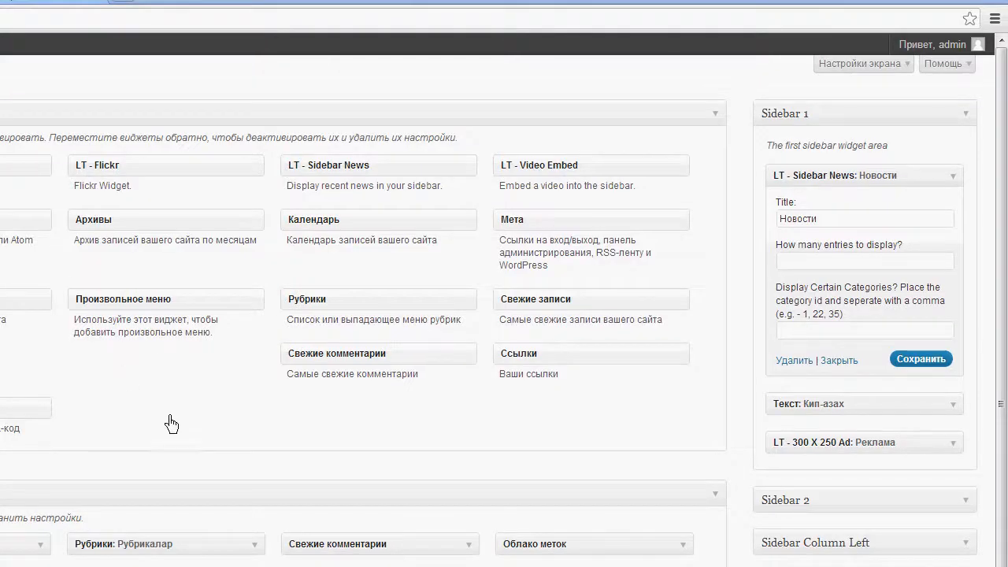
# Place a Text widget at the top of Sidebar 1, above the LT - Sidebar News widget
pyautogui.moveTo(136, 419); pyautogui.dragTo(919, 178)
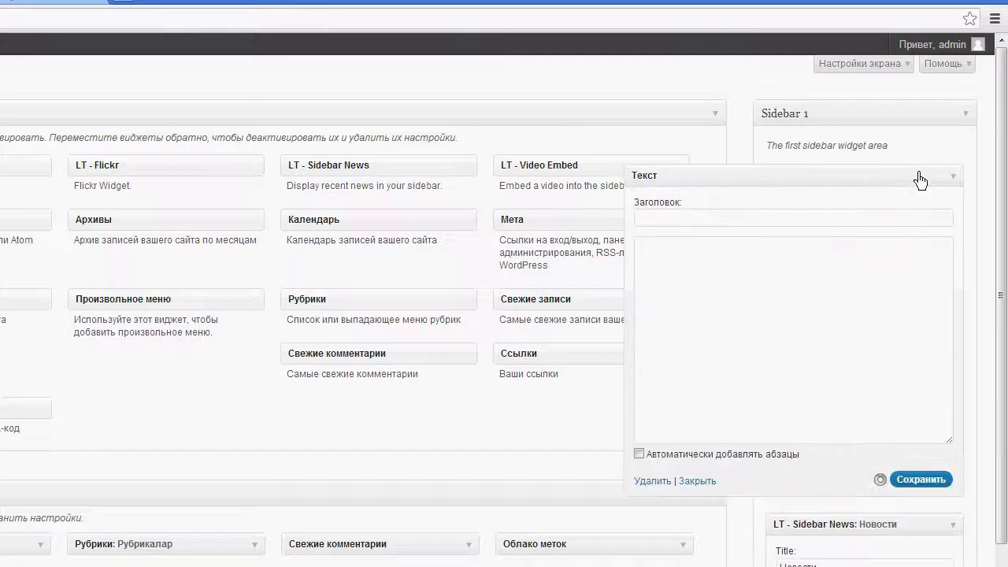
pyautogui.click(810, 279)
pyautogui.moveTo(625, 240)
pyautogui.mouseDown()
pyautogui.moveTo(723, 386)
pyautogui.moveTo(968, 457)
pyautogui.mouseUp()
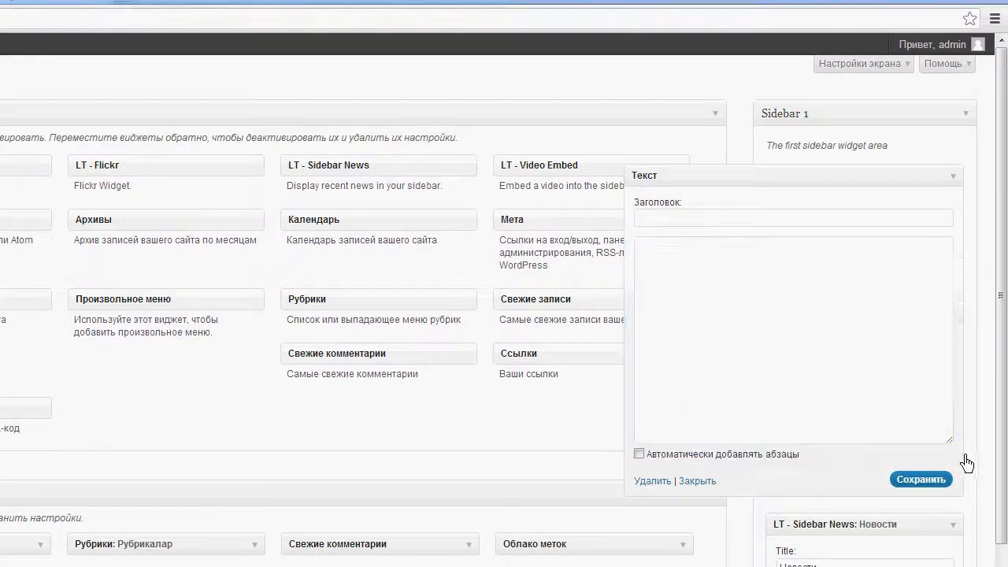
# Insert the YouTube video's iframe embed code into the Text widget, title it "Видео из ютуб" and save it
pyautogui.click(753, 291)
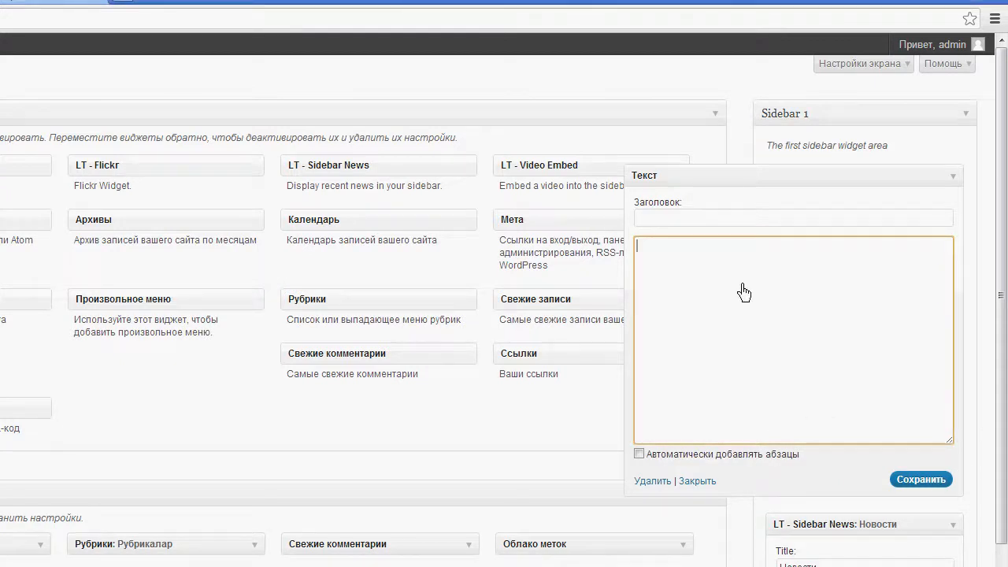
pyautogui.write('<iframe width="560" height="315" src="http://www.youtube.com/embed/TJymojcyf-o" frameborder="0" allowfullscreen></iframe>')
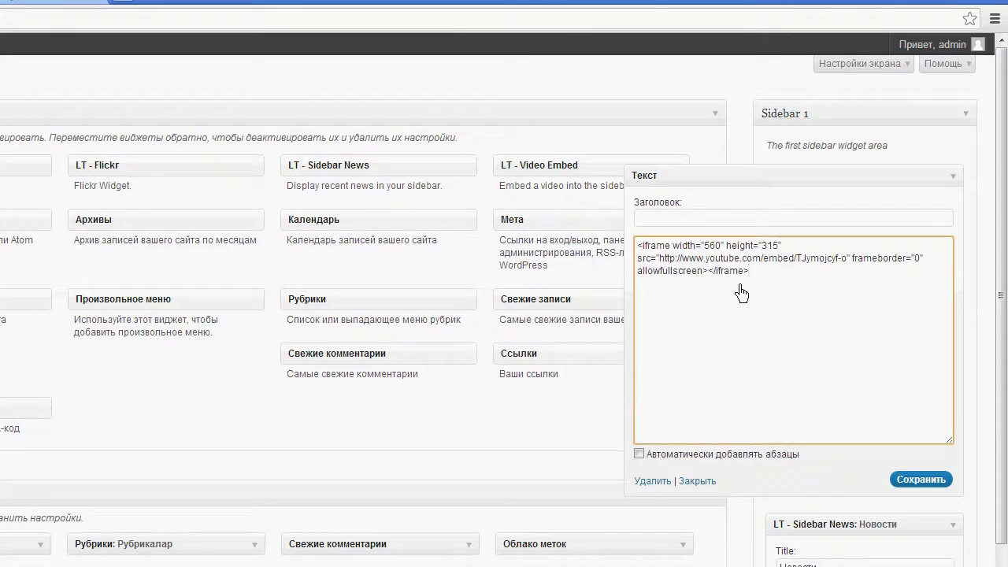
pyautogui.click(717, 218)
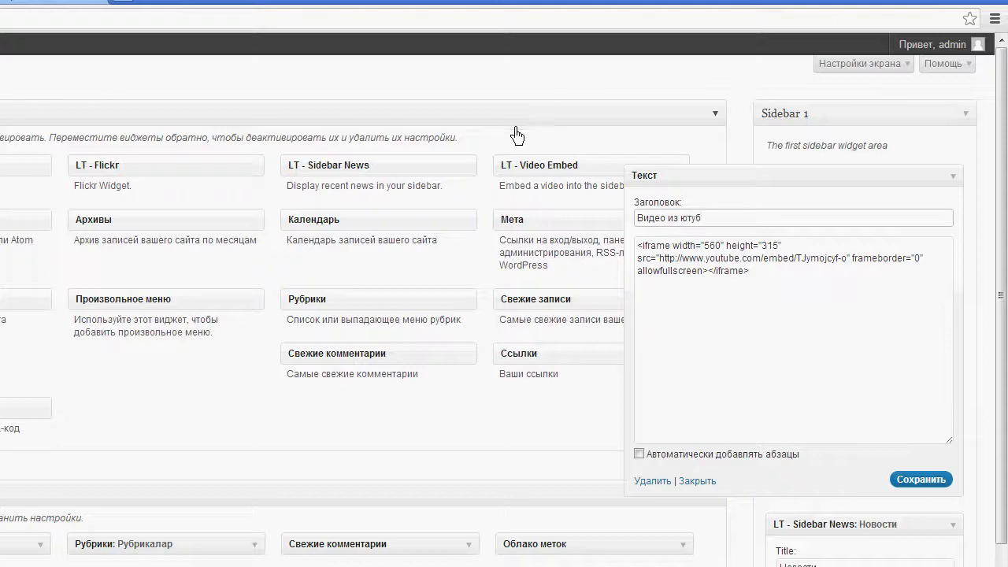
pyautogui.click(915, 480)
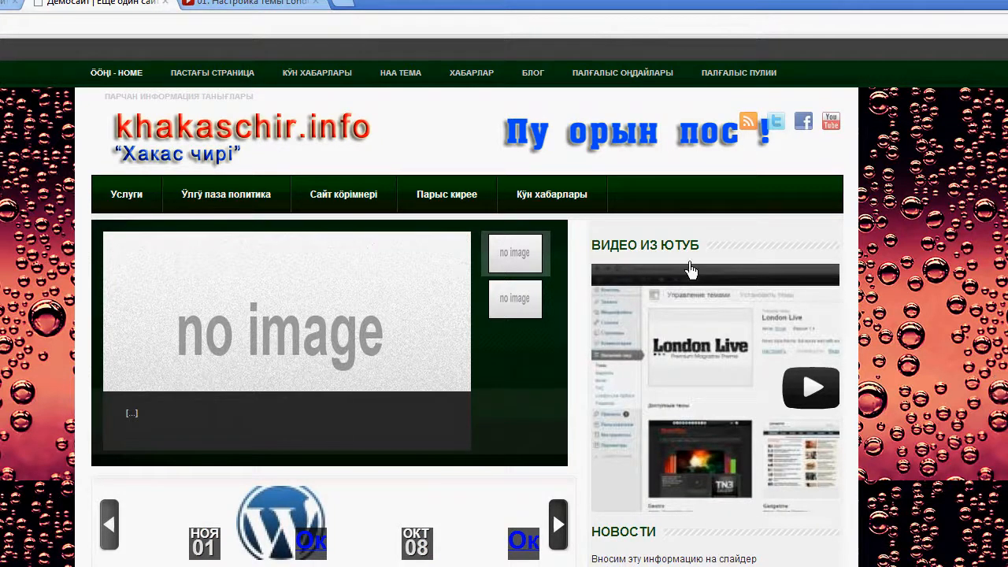
# Set the embedded video's width to 300 and height to 250 in the Text widget's iframe code and save it
pyautogui.moveTo(581, 222)
pyautogui.mouseDown()
pyautogui.moveTo(662, 504)
pyautogui.moveTo(826, 549)
pyautogui.moveTo(858, 547)
pyautogui.mouseUp()
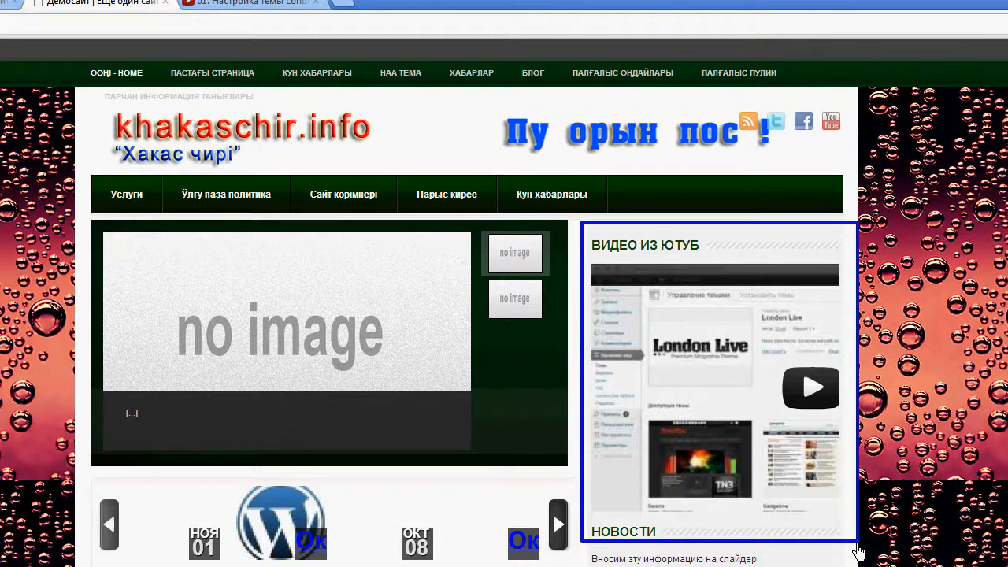
pyautogui.press('Escape')
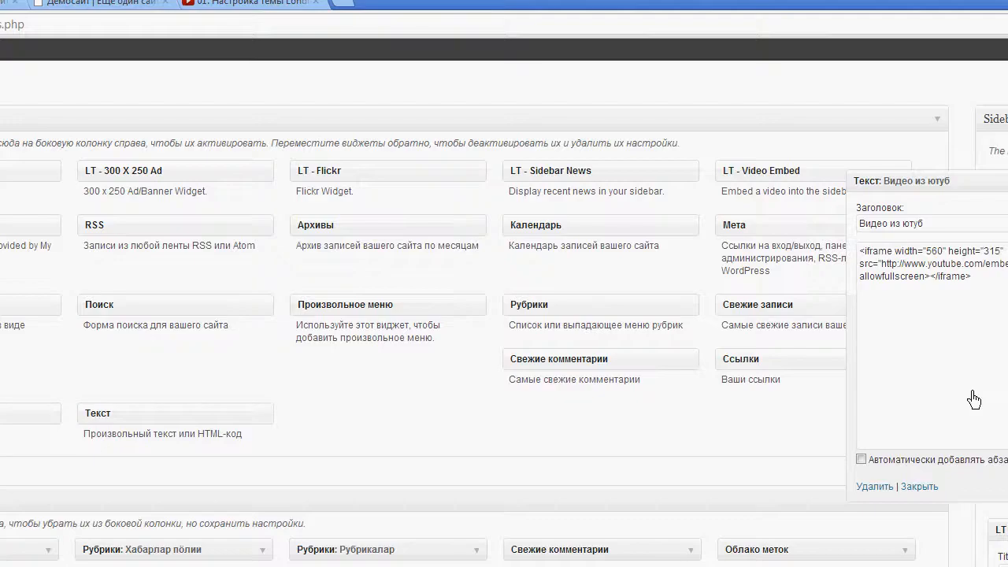
pyautogui.moveTo(855, 248); pyautogui.dragTo(1004, 268)
pyautogui.press('Escape')
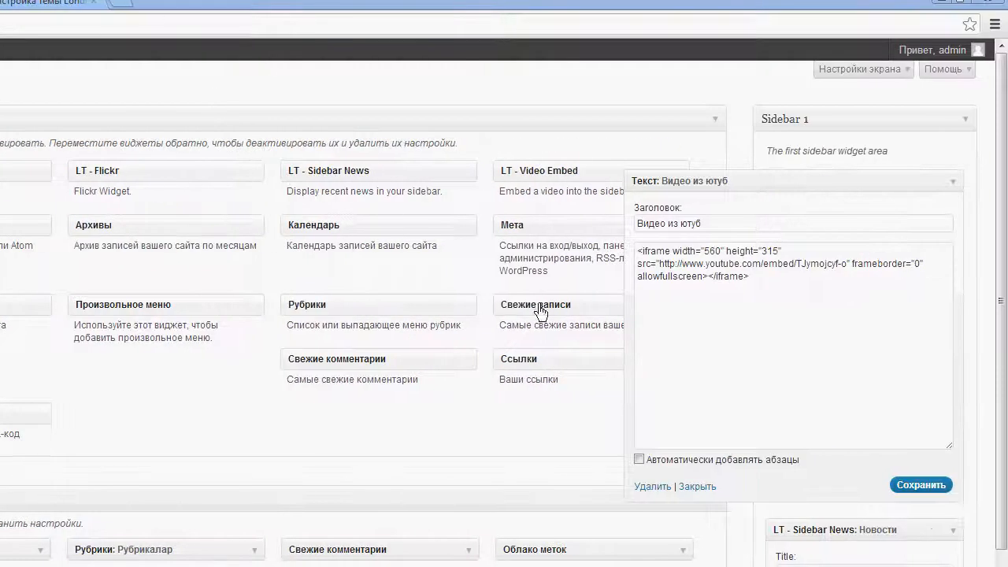
pyautogui.moveTo(705, 252); pyautogui.dragTo(715, 253)
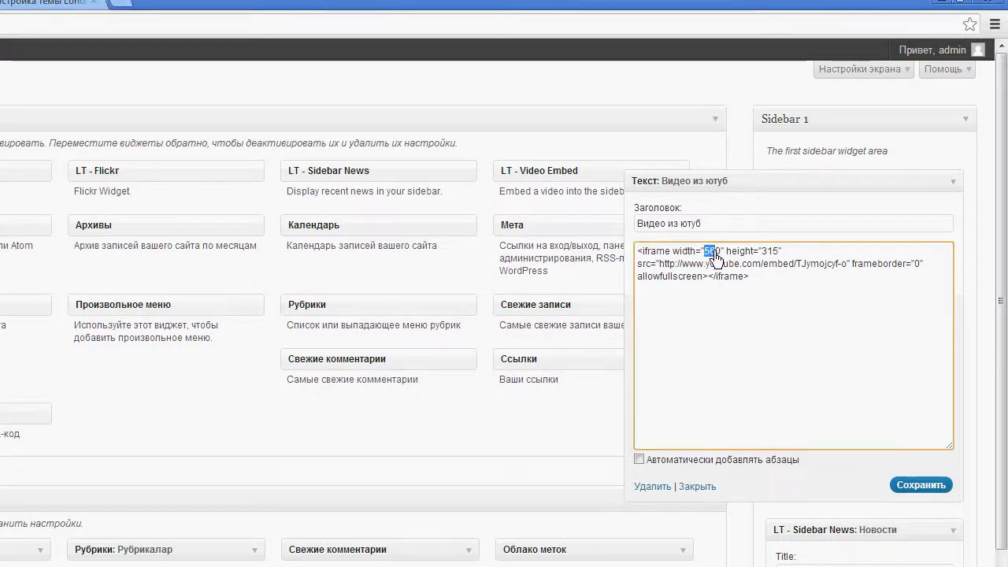
pyautogui.write('30')
pyautogui.moveTo(763, 253); pyautogui.dragTo(776, 253)
pyautogui.write('250')
pyautogui.click(919, 487)
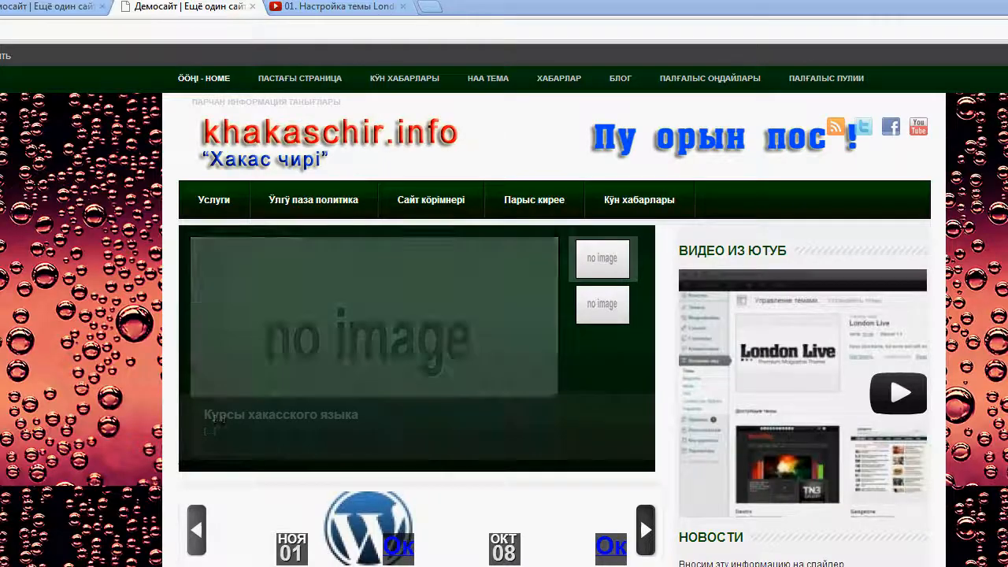
# Reload the site's front page and test the resized sidebar video's playback and full-screen view
pyautogui.press('F5')
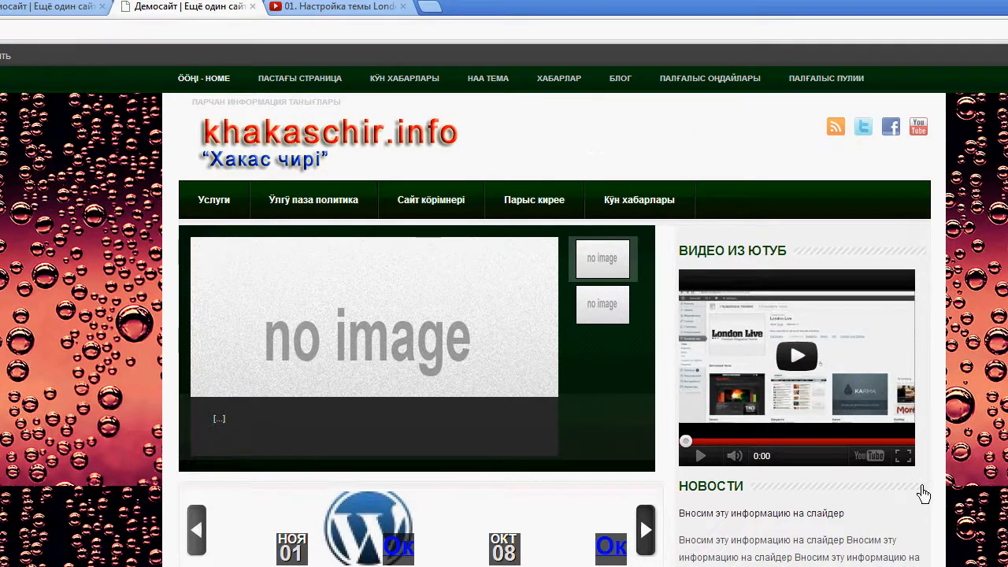
pyautogui.moveTo(925, 485)
pyautogui.mouseDown()
pyautogui.moveTo(822, 445)
pyautogui.moveTo(653, 435)
pyautogui.moveTo(661, 440)
pyautogui.mouseUp()
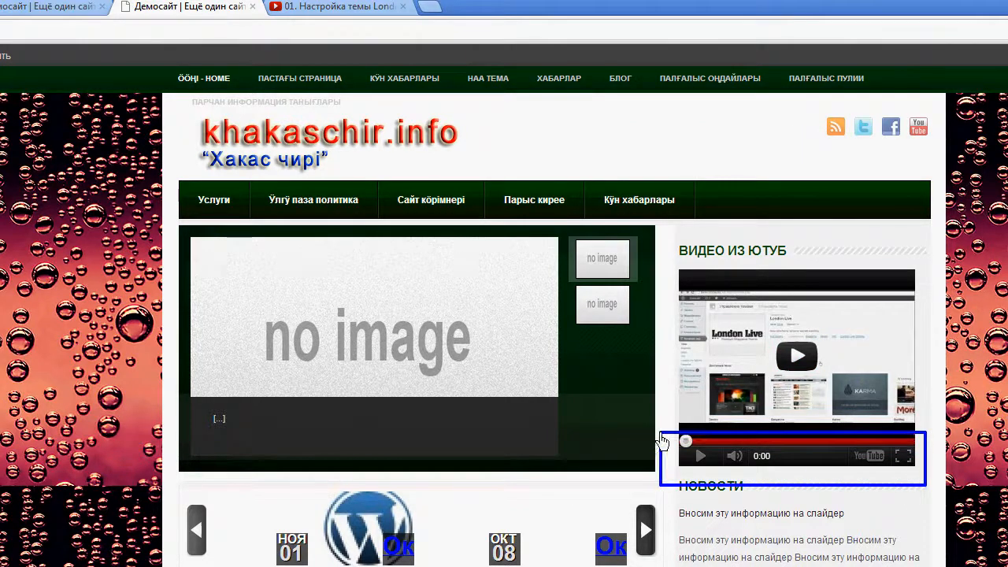
pyautogui.click(802, 359)
pyautogui.click(805, 371)
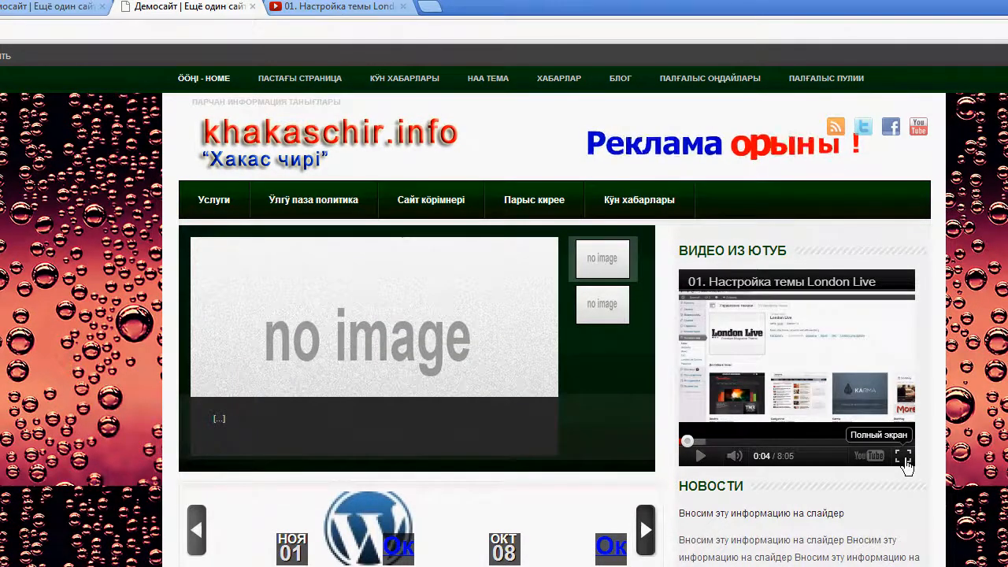
pyautogui.click(903, 460)
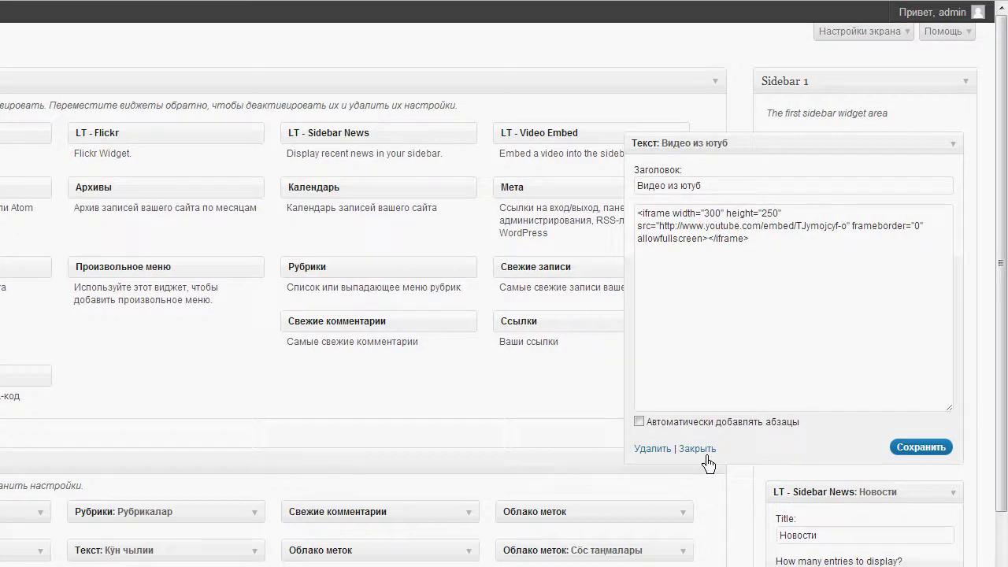
# Collapse the "Видео из ютуб" Text widget in Sidebar 1
pyautogui.click(703, 451)
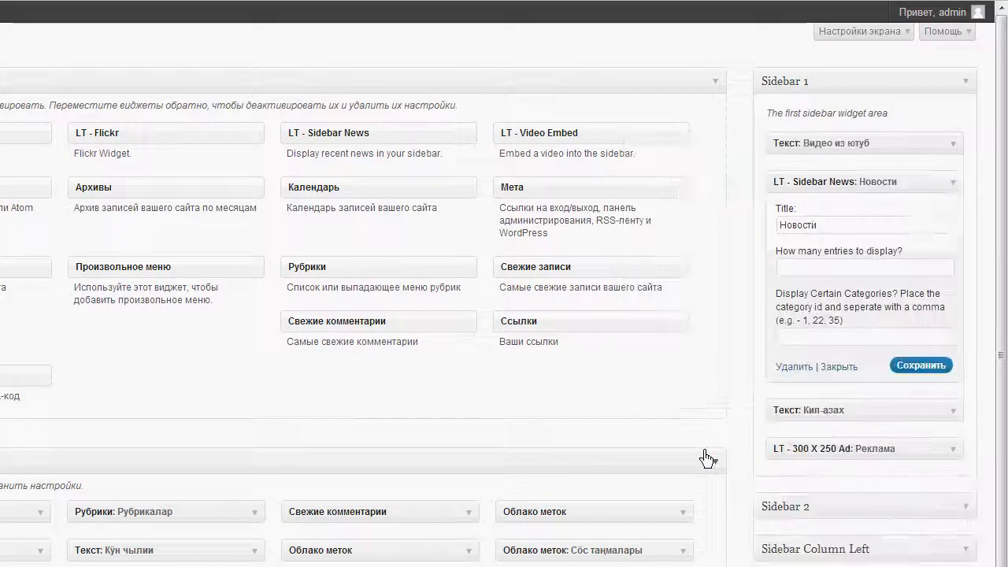